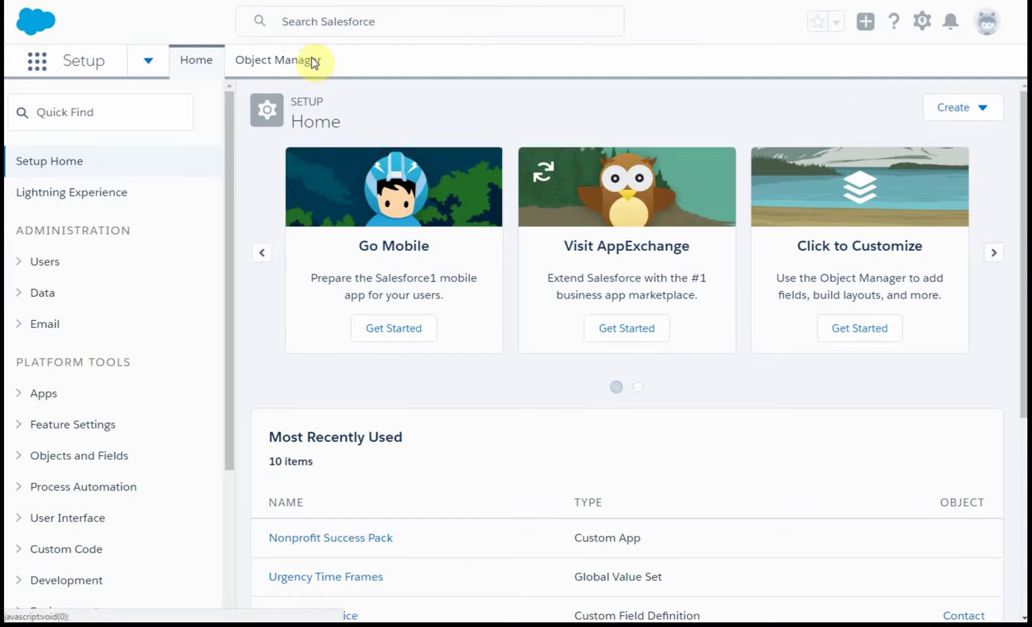
# - Filter the Object Manager's object list by 'contact' so only Contact remains
pyautogui.click(257, 66)
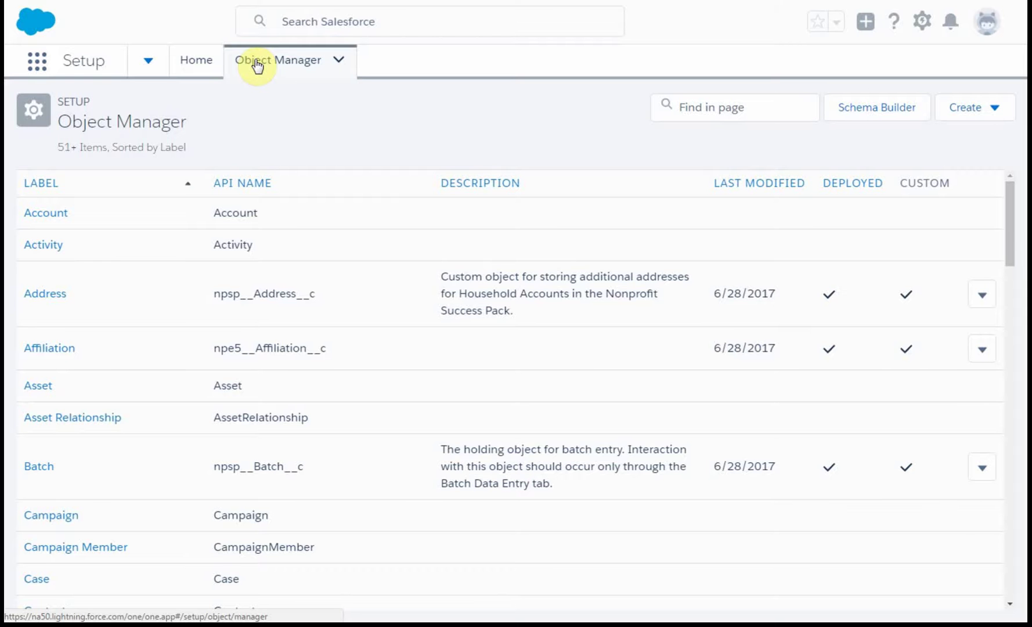
pyautogui.click(699, 109)
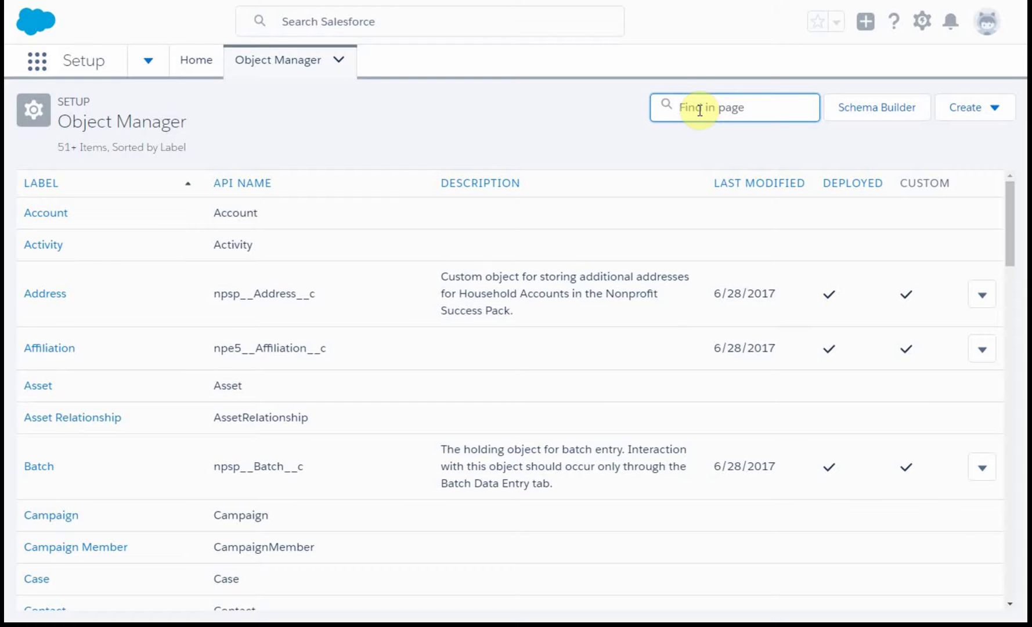
pyautogui.write('contact')
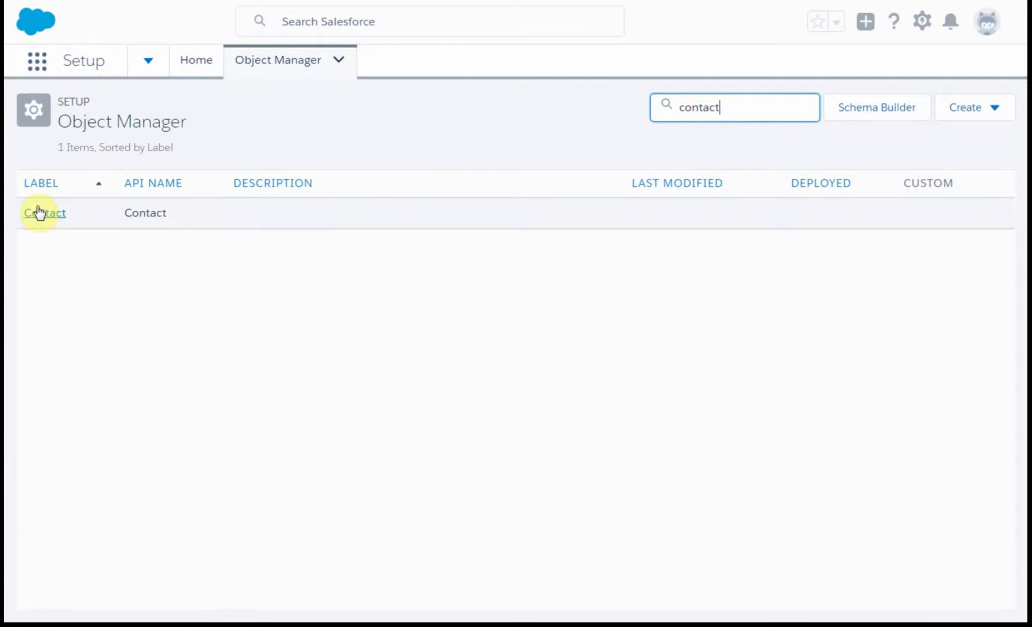
# - Open the Contact object's Fields & Relationships list
pyautogui.click(42, 214)
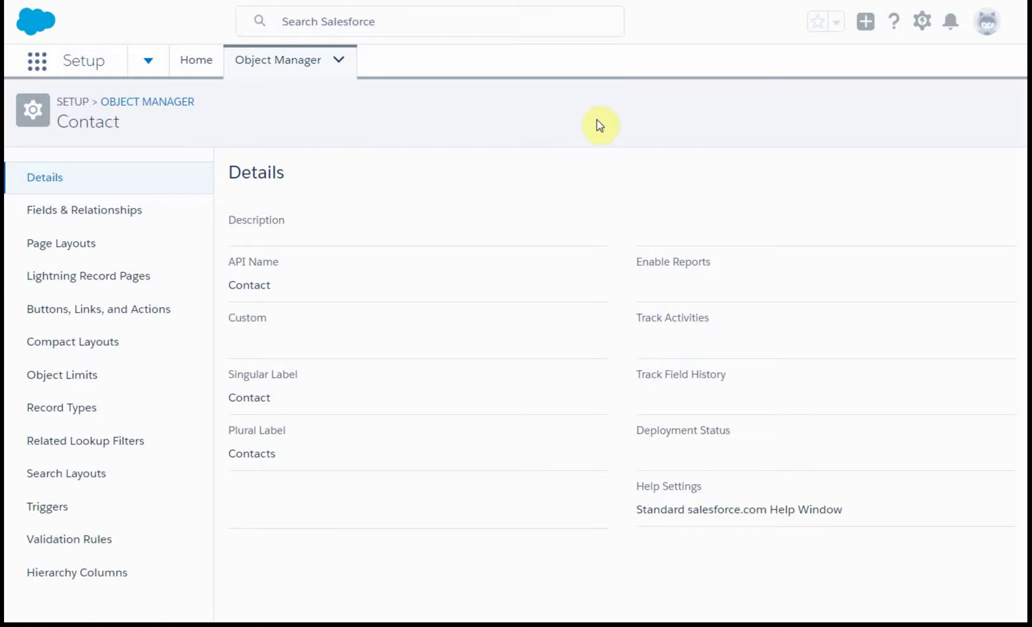
pyautogui.click(71, 212)
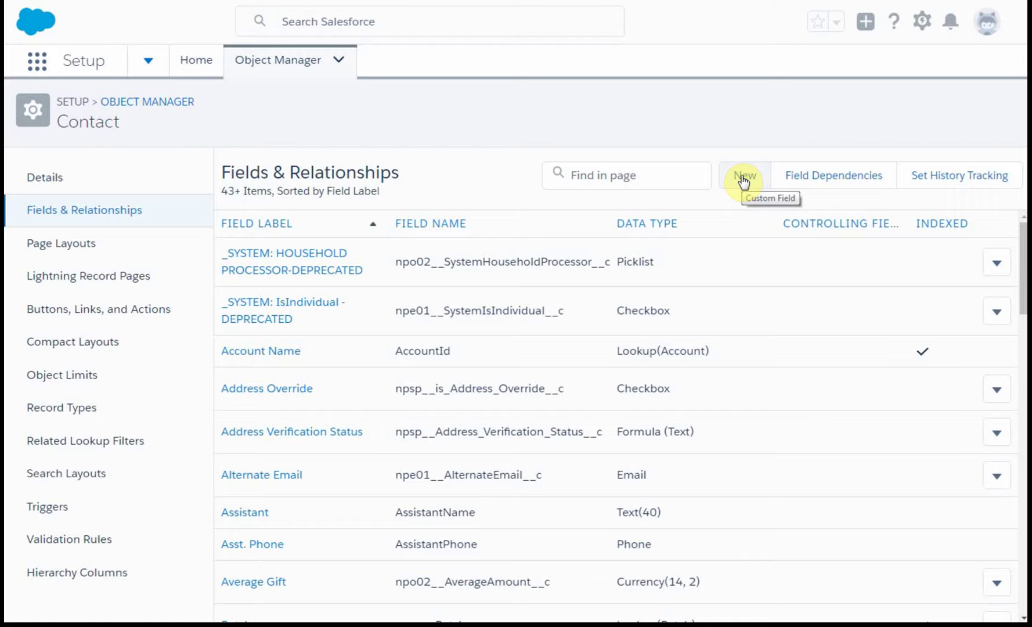
# - Begin a new Contact custom field with the Picklist data type and continue to step 2
pyautogui.click(742, 180)
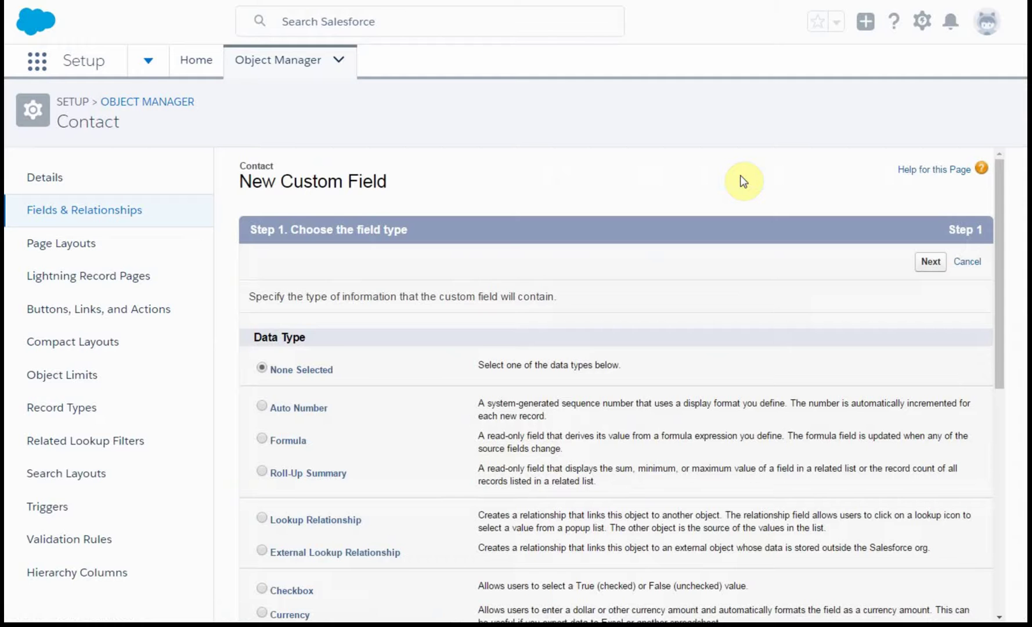
pyautogui.scroll(-3, 658, 331)
pyautogui.scroll(-1, 581, 423)
pyautogui.scroll(-4, 564, 432)
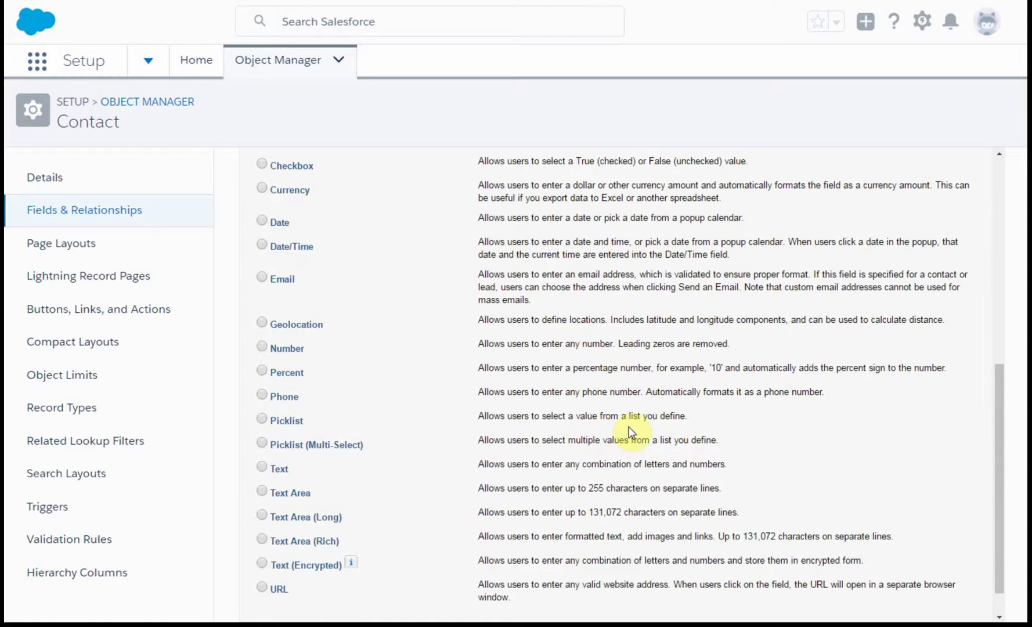
pyautogui.click(262, 419)
pyautogui.scroll(-1, 741, 377)
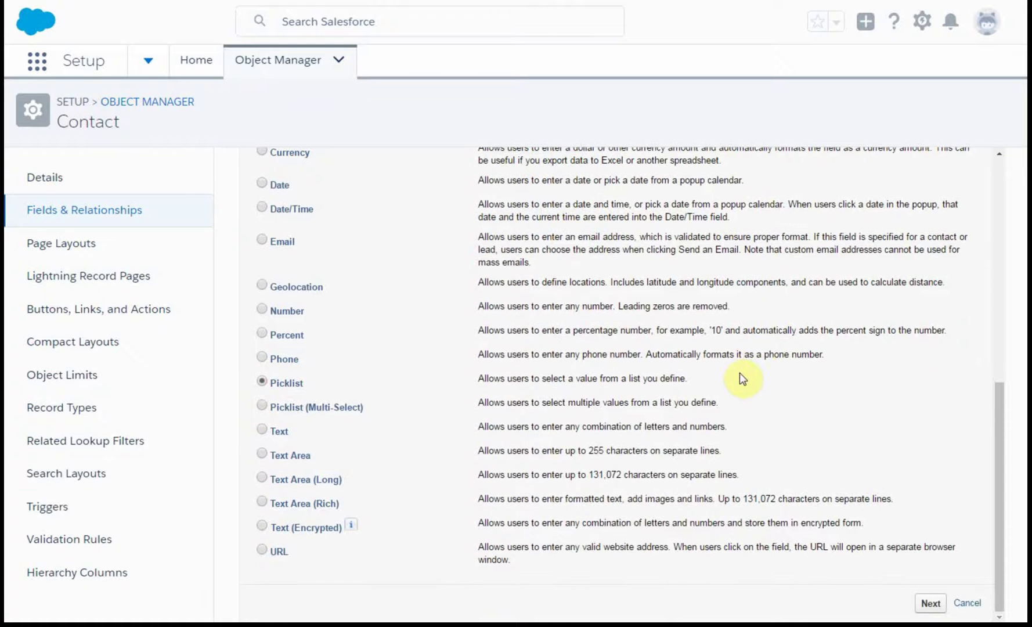
pyautogui.click(931, 607)
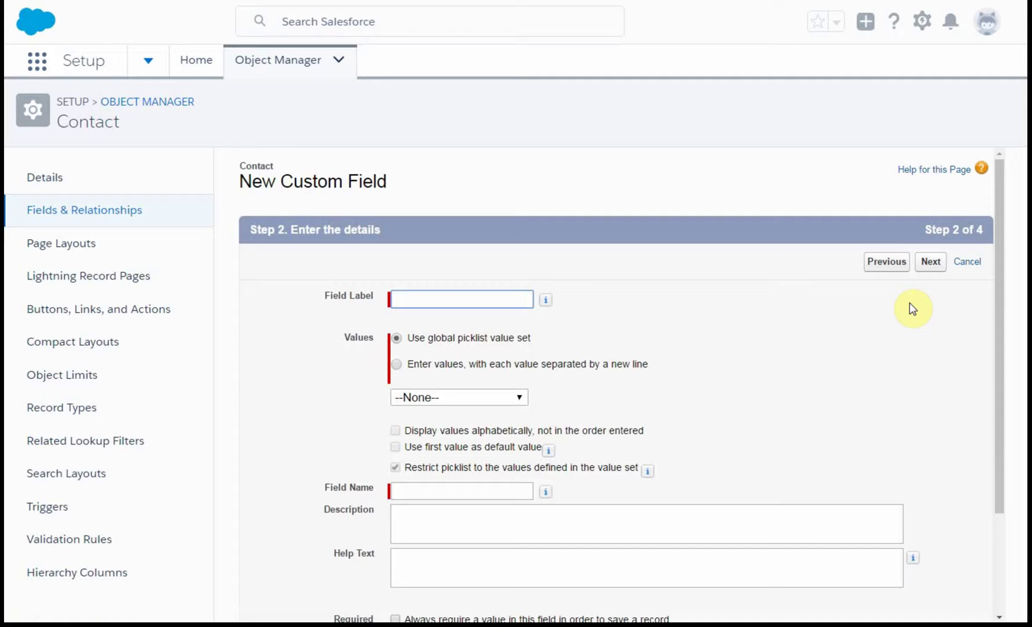
# - Enter 'Urgency' as the field label, then view the global Picklist Value Sets list
pyautogui.click(425, 298)
pyautogui.click(425, 333)
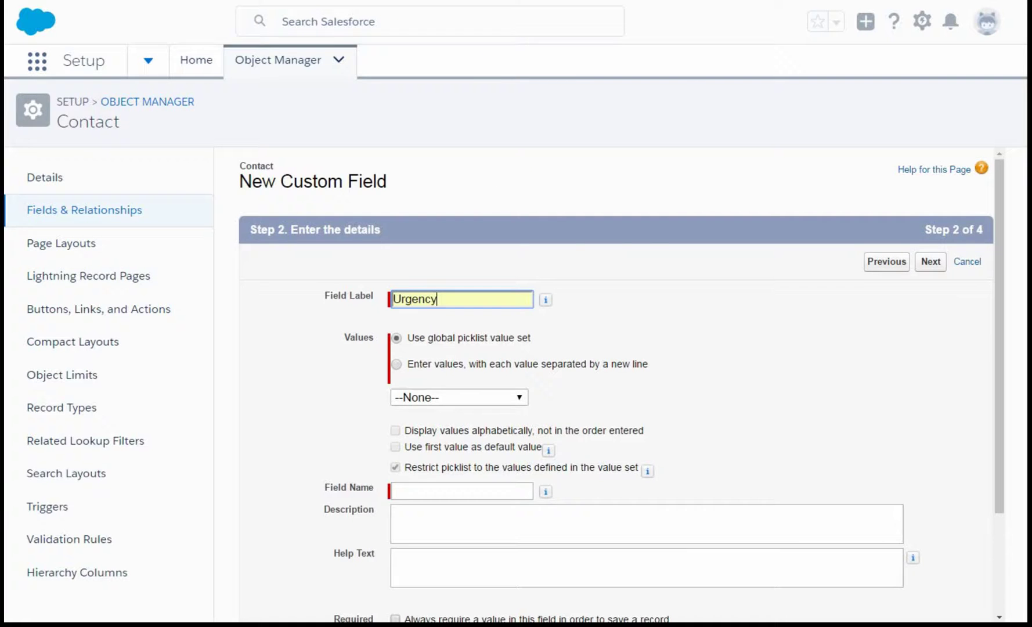
pyautogui.hotkey('ctrl', 'Tab')
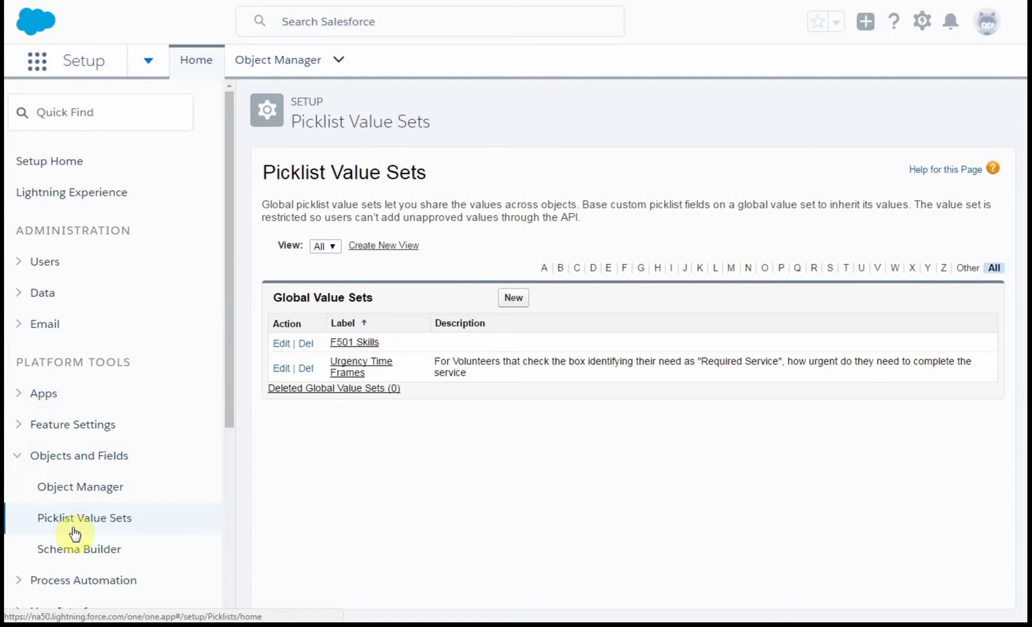
# - Review the details of the Urgency Time Frames global value set
pyautogui.click(358, 368)
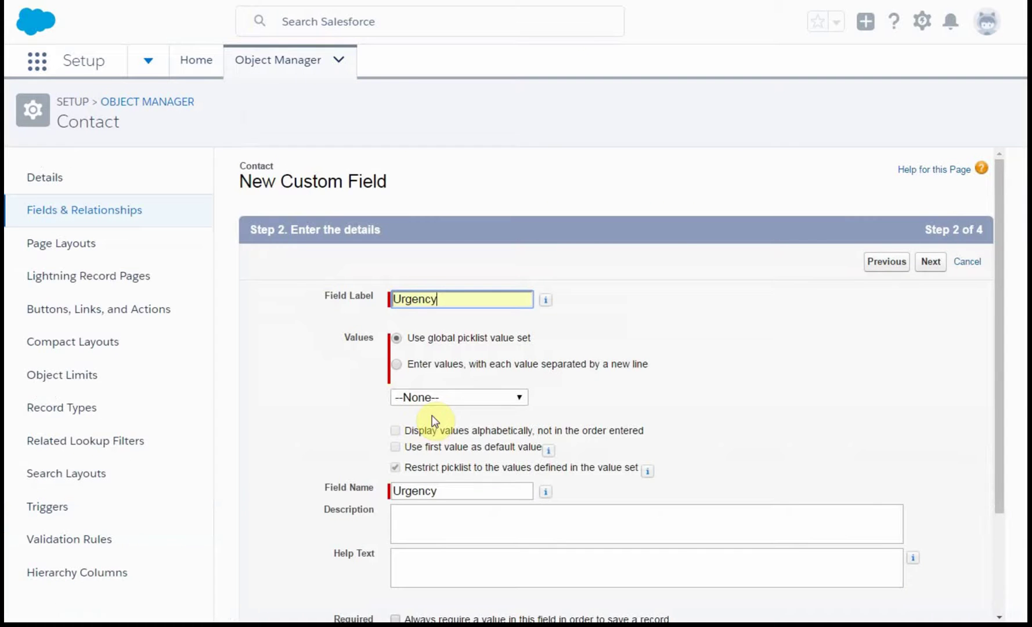
# - Base the Urgency picklist on the Urgency Time Frames global value set and continue
pyautogui.click(439, 397)
pyautogui.click(456, 440)
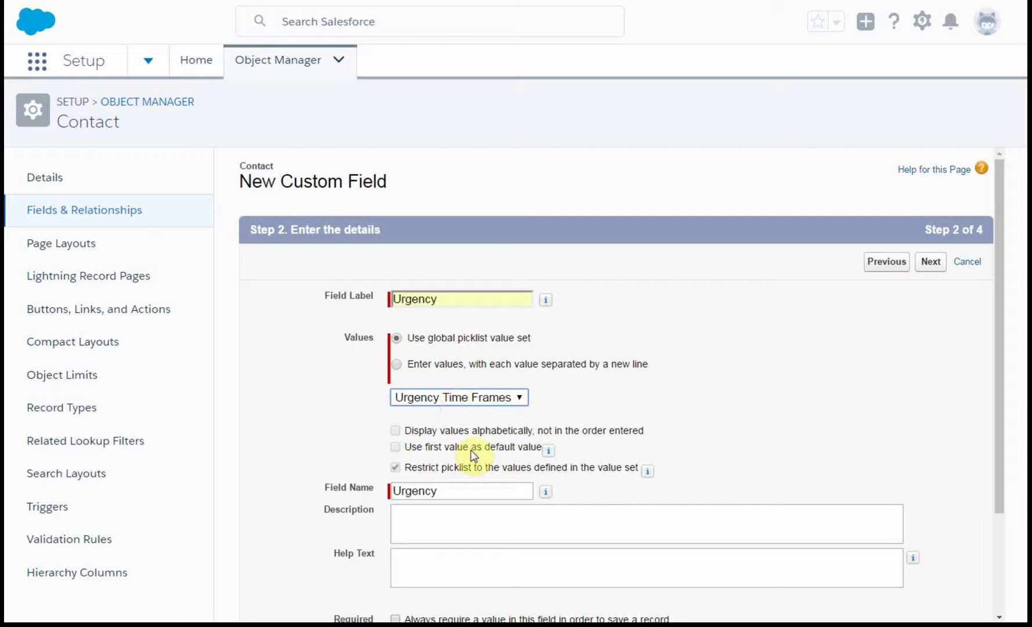
pyautogui.scroll(-2, 572, 477)
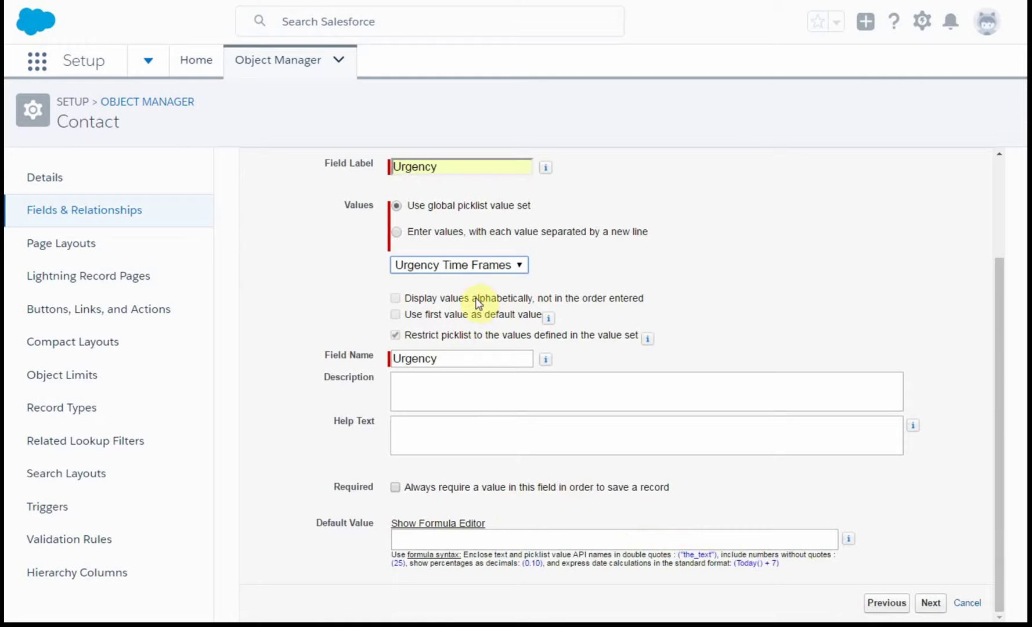
pyautogui.click(928, 603)
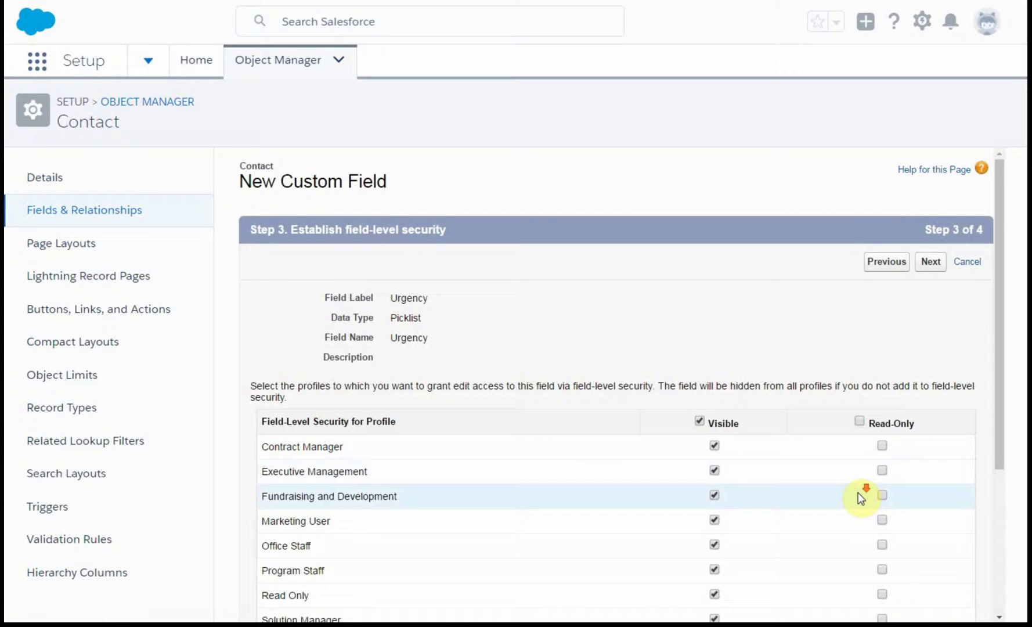
# - Keep default field-level security and all four page layouts, then save the Urgency field
pyautogui.scroll(-3, 858, 491)
pyautogui.scroll(-2, 858, 499)
pyautogui.click(935, 607)
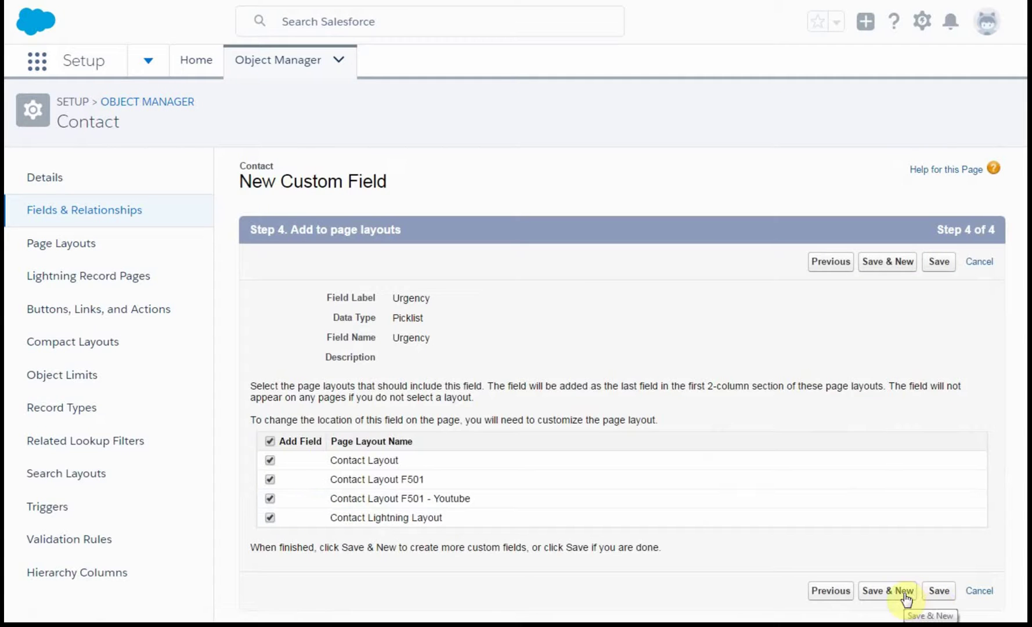
pyautogui.click(935, 597)
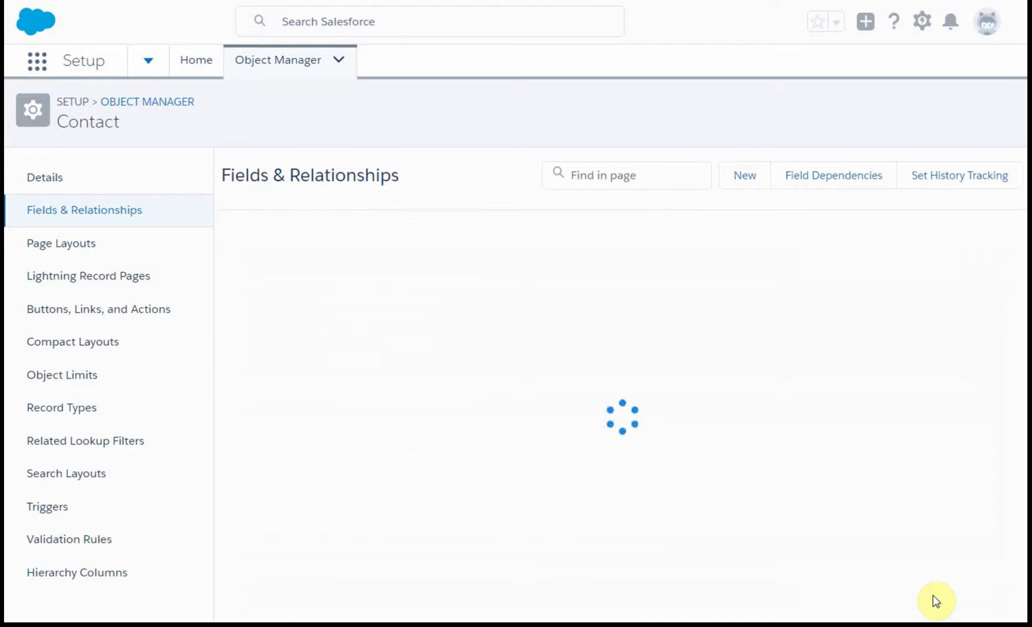
# - Search the Contact fields for 'urgenc' and open the Urgency field's detail page
pyautogui.click(609, 175)
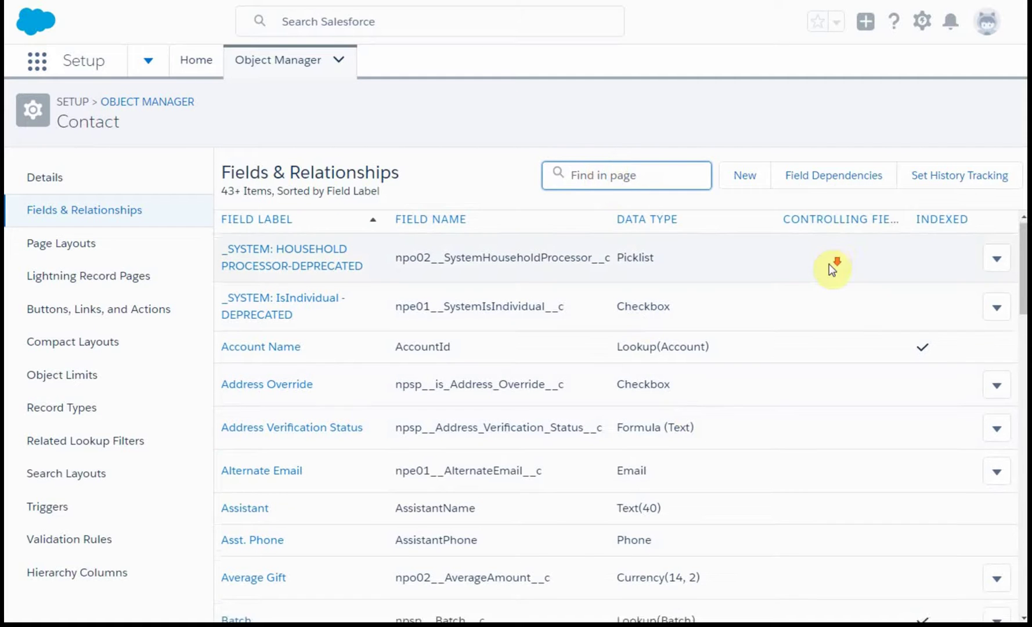
pyautogui.scroll(-10, 828, 265)
pyautogui.scroll(-6, 831, 271)
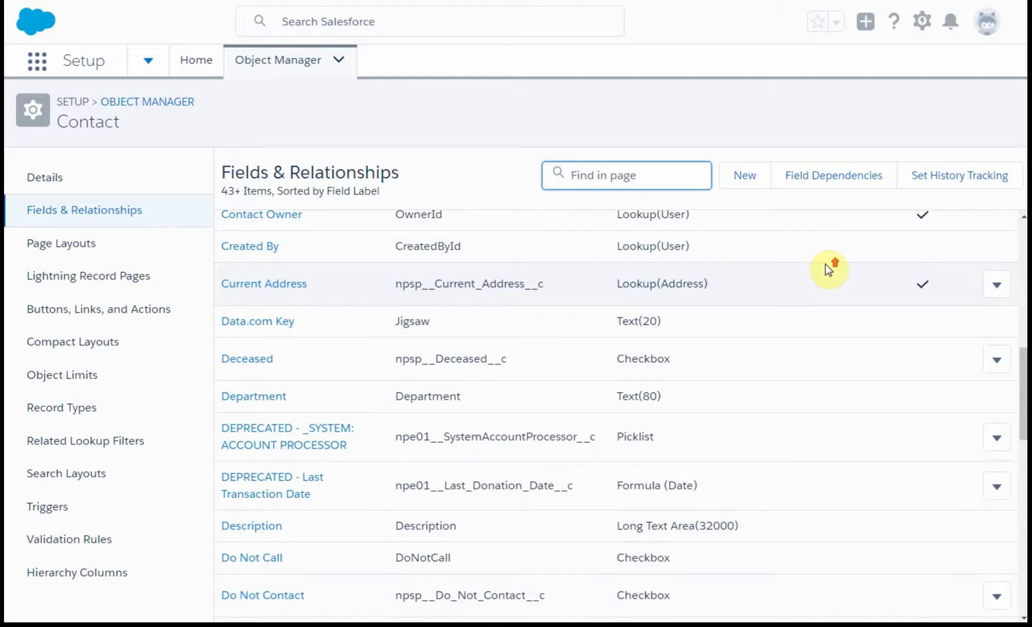
pyautogui.scroll(8, 827, 265)
pyautogui.scroll(2, 824, 263)
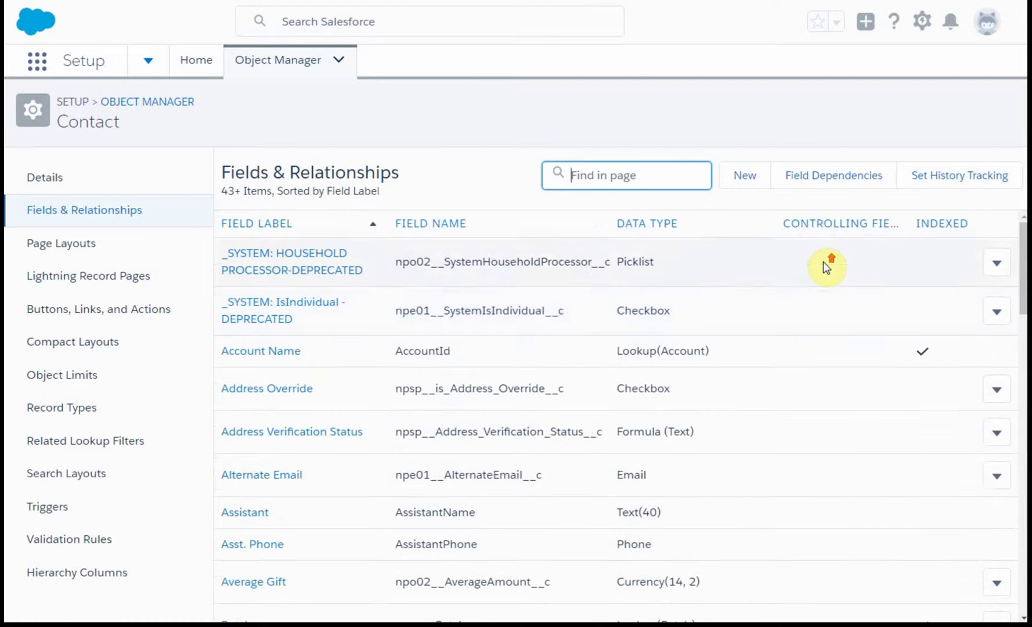
pyautogui.click(621, 174)
pyautogui.write('urgency')
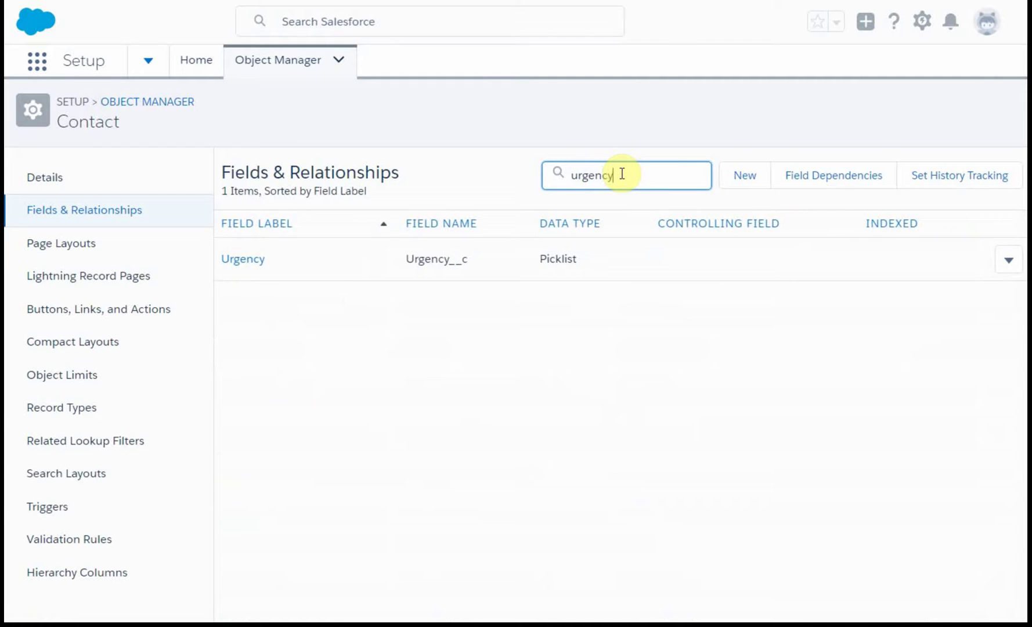
pyautogui.click(253, 261)
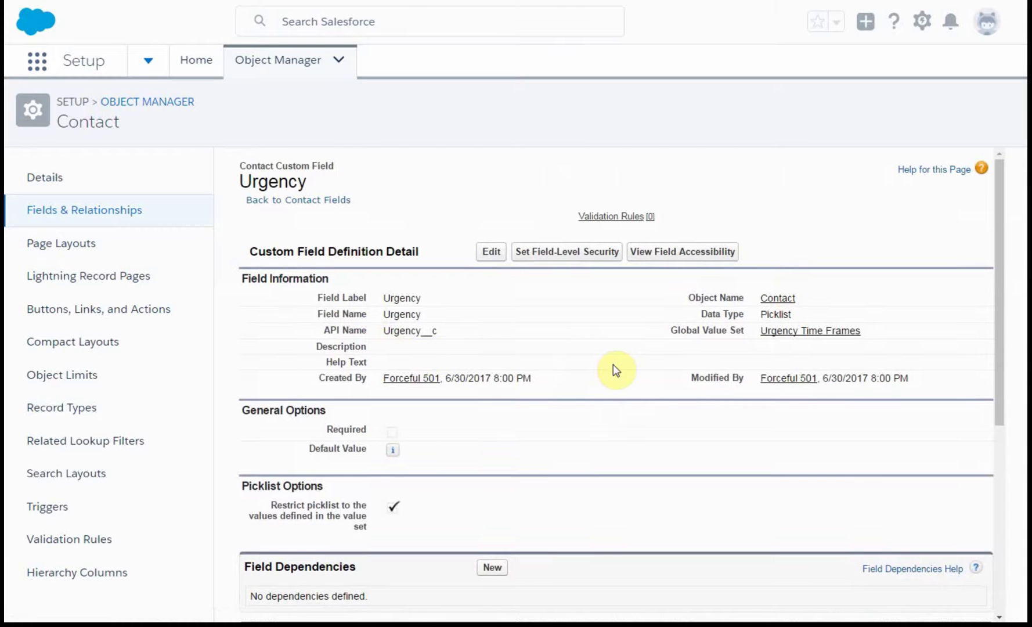
pyautogui.scroll(-1, 612, 386)
pyautogui.scroll(-1, 612, 386)
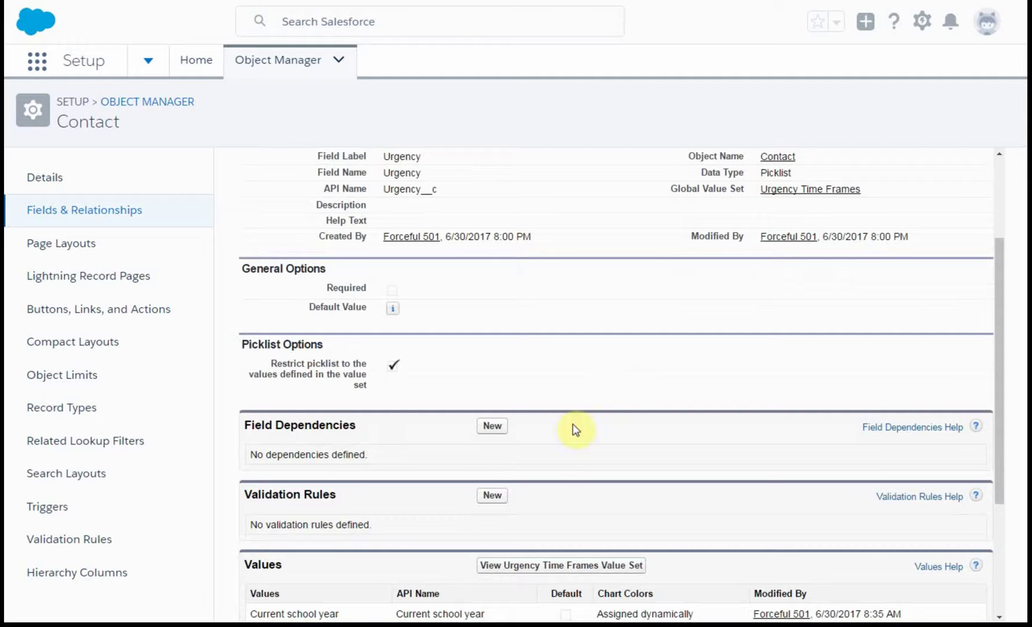
# - Create a field dependency with Required Service controlling and Urgency as the dependent field
pyautogui.click(488, 428)
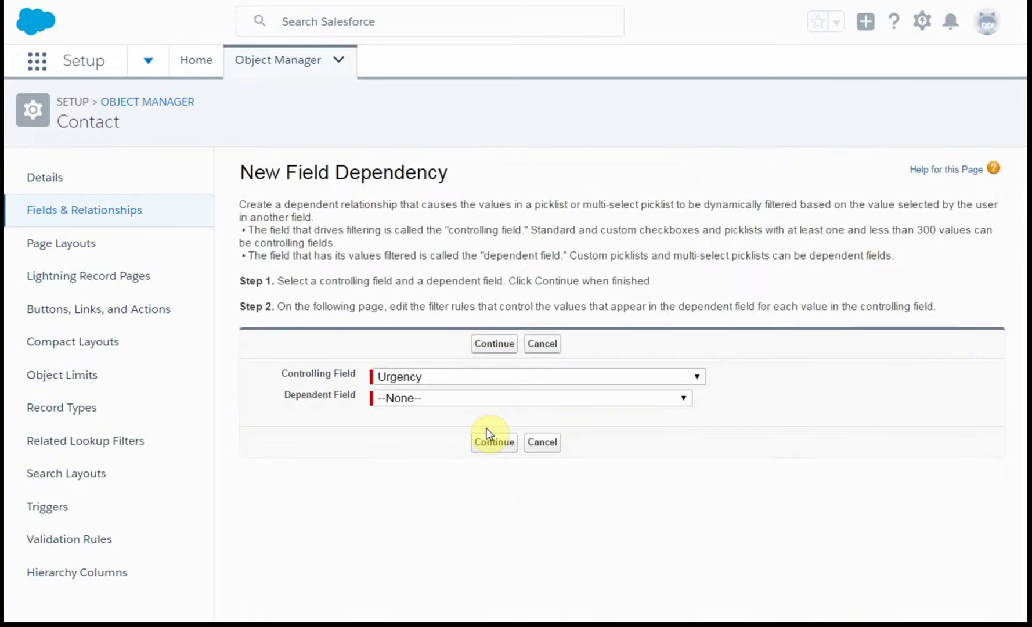
pyautogui.click(551, 384)
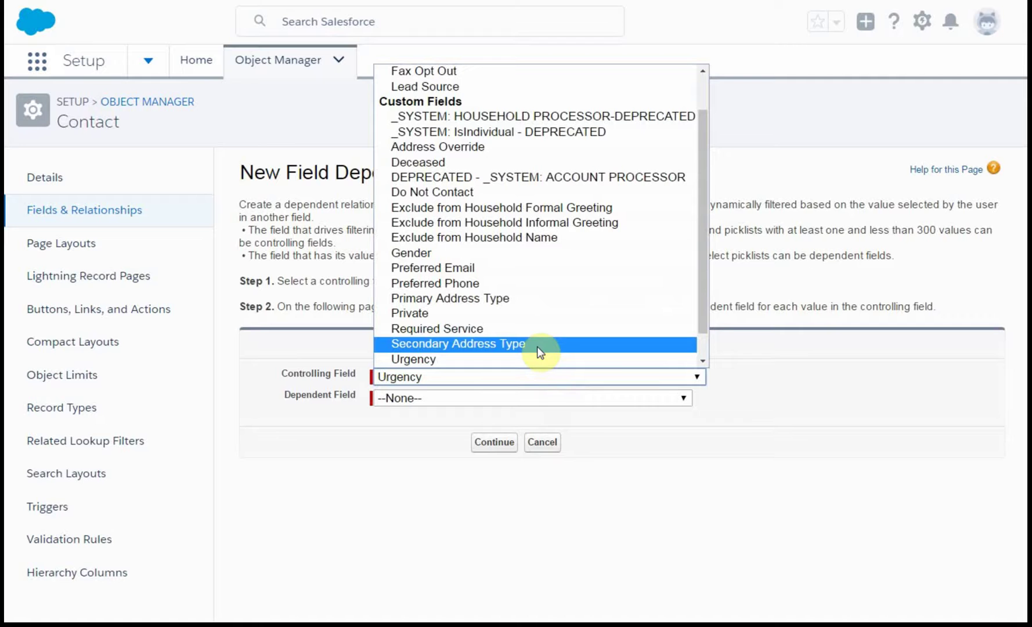
pyautogui.click(529, 329)
pyautogui.click(552, 399)
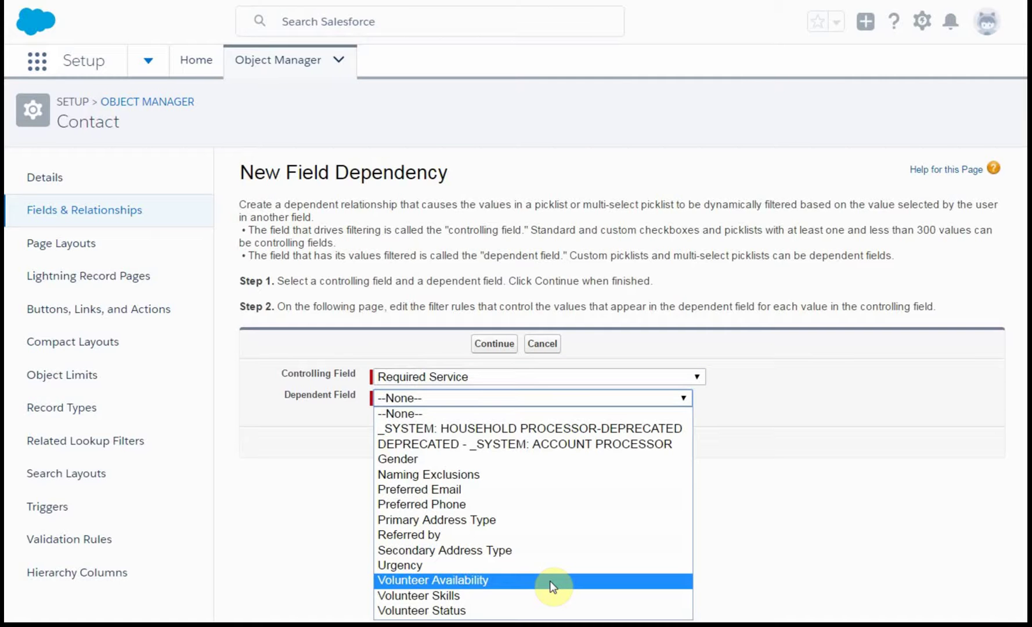
pyautogui.click(549, 566)
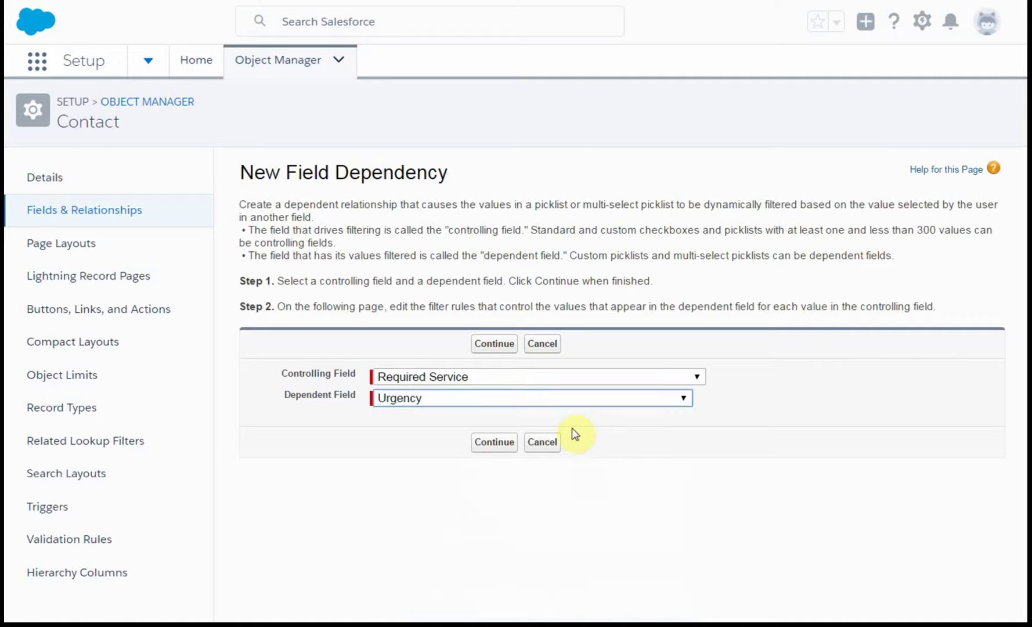
# - Include all five Urgency values under Checked and save the dependency, accepting the empty Unchecked column
pyautogui.click(493, 442)
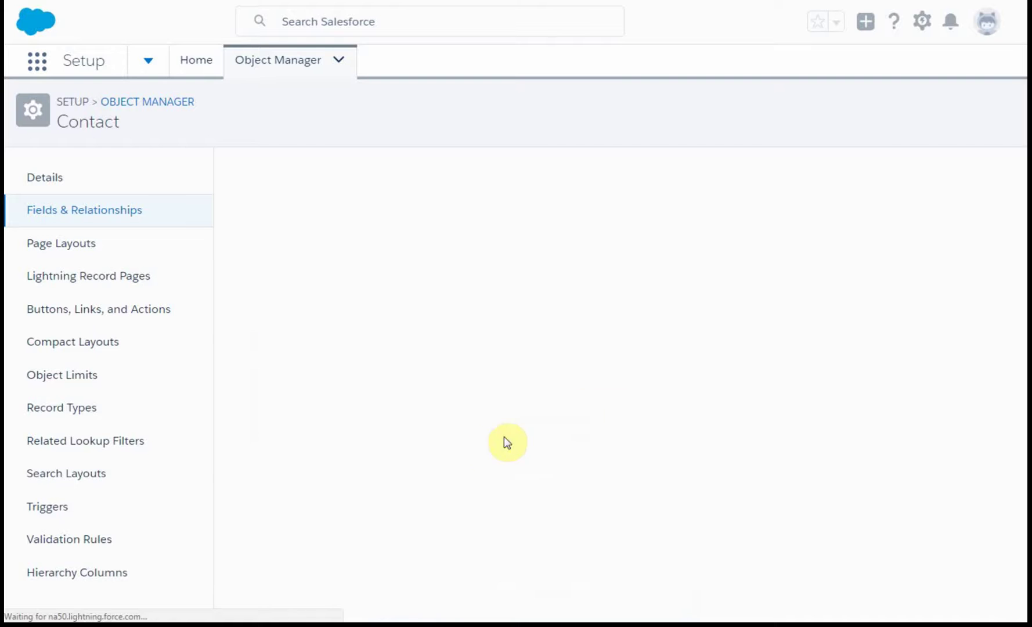
pyautogui.scroll(-1, 867, 439)
pyautogui.scroll(-1, 868, 439)
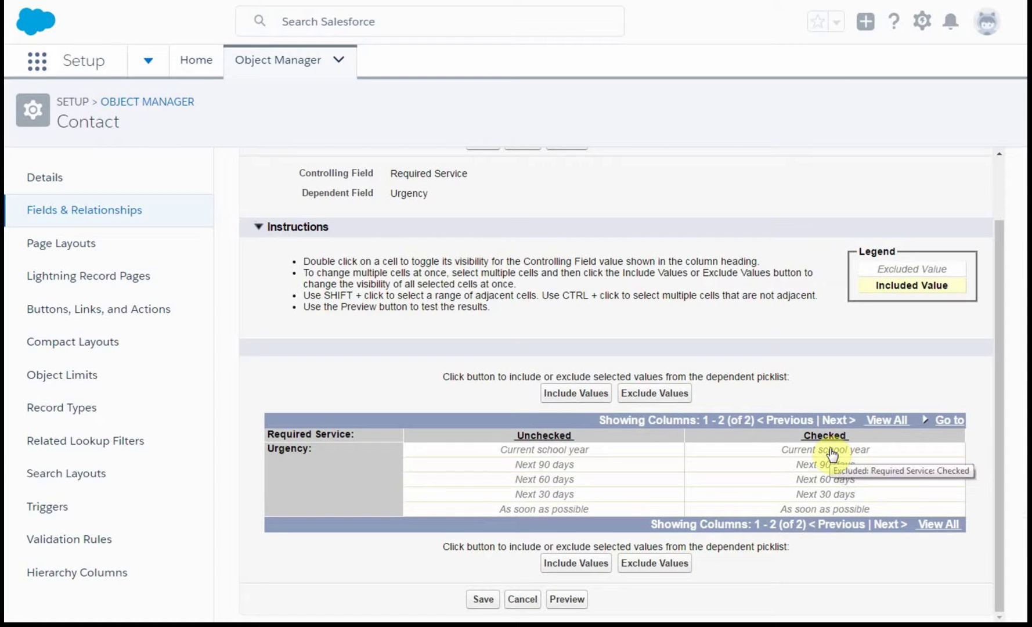
pyautogui.click(828, 454)
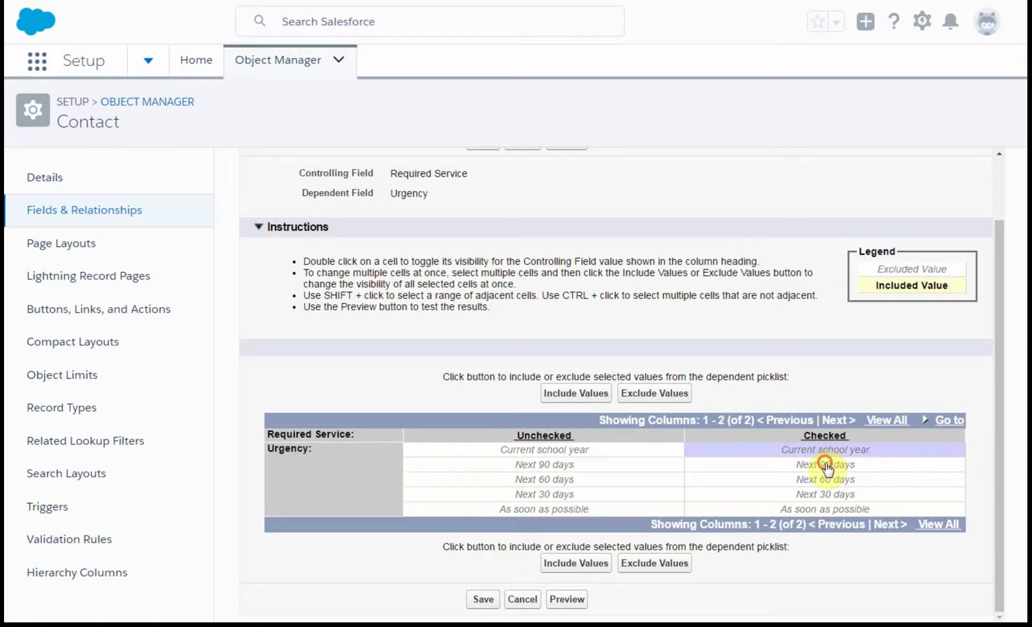
pyautogui.keyDown('shift'); pyautogui.click(826, 464); pyautogui.keyUp('shift')
pyautogui.keyDown('shift'); pyautogui.click(834, 477); pyautogui.keyUp('shift')
pyautogui.keyDown('shift'); pyautogui.click(838, 494); pyautogui.keyUp('shift')
pyautogui.keyDown('shift'); pyautogui.click(838, 509); pyautogui.keyUp('shift')
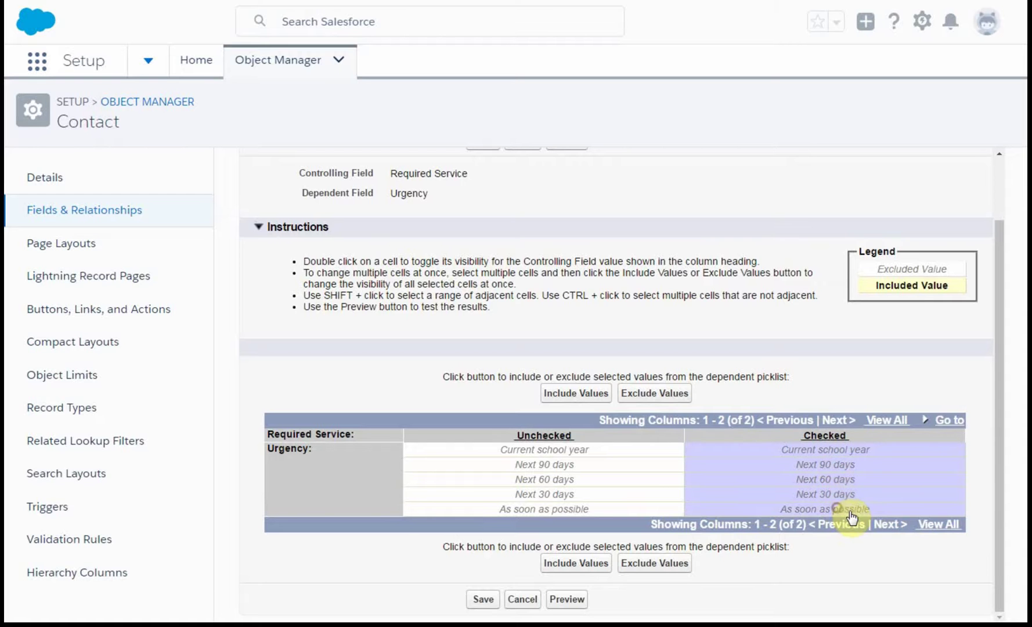
pyautogui.click(588, 566)
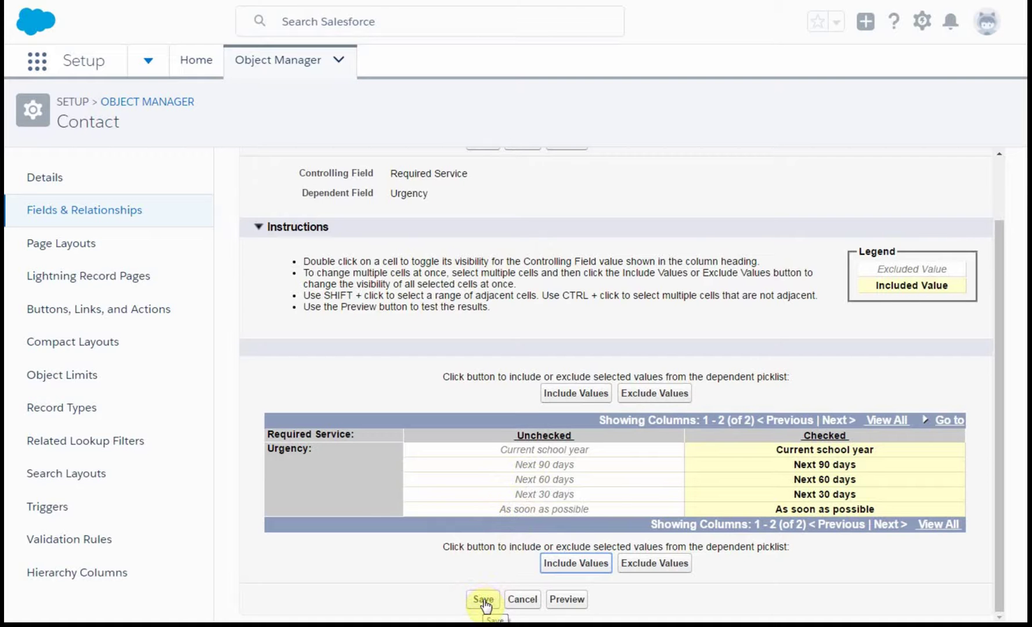
pyautogui.click(483, 600)
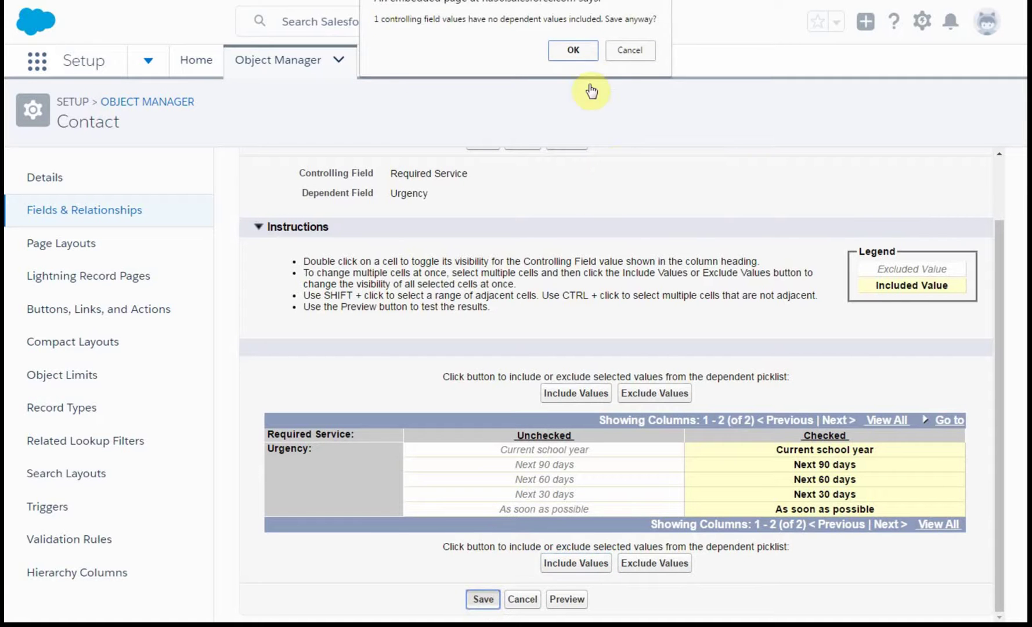
pyautogui.click(573, 51)
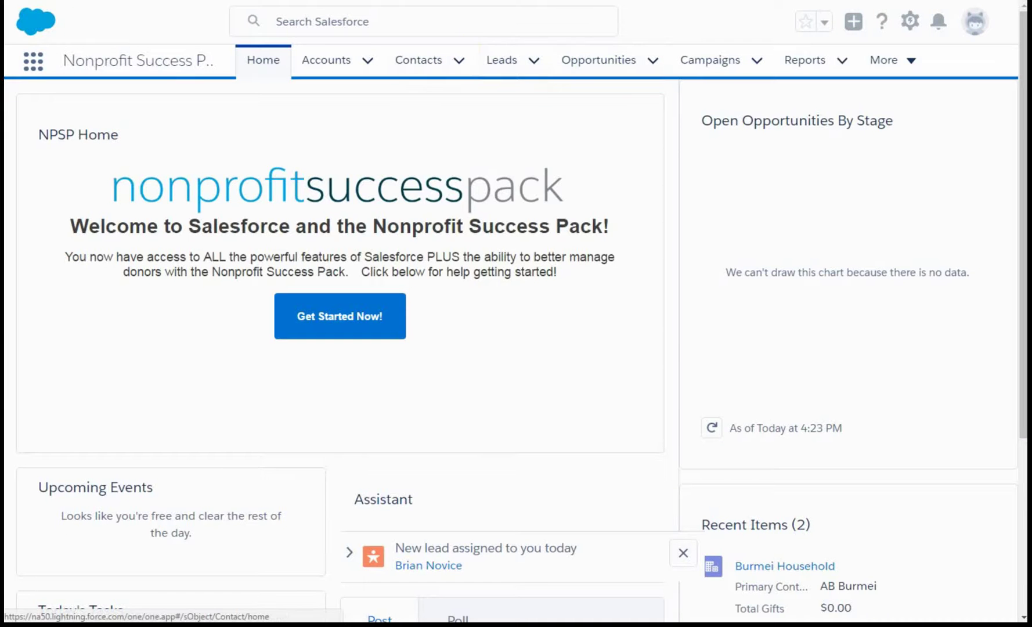
# - From the Contacts list, open the first recently viewed contact and bring its empty Urgency field into view
pyautogui.click(418, 60)
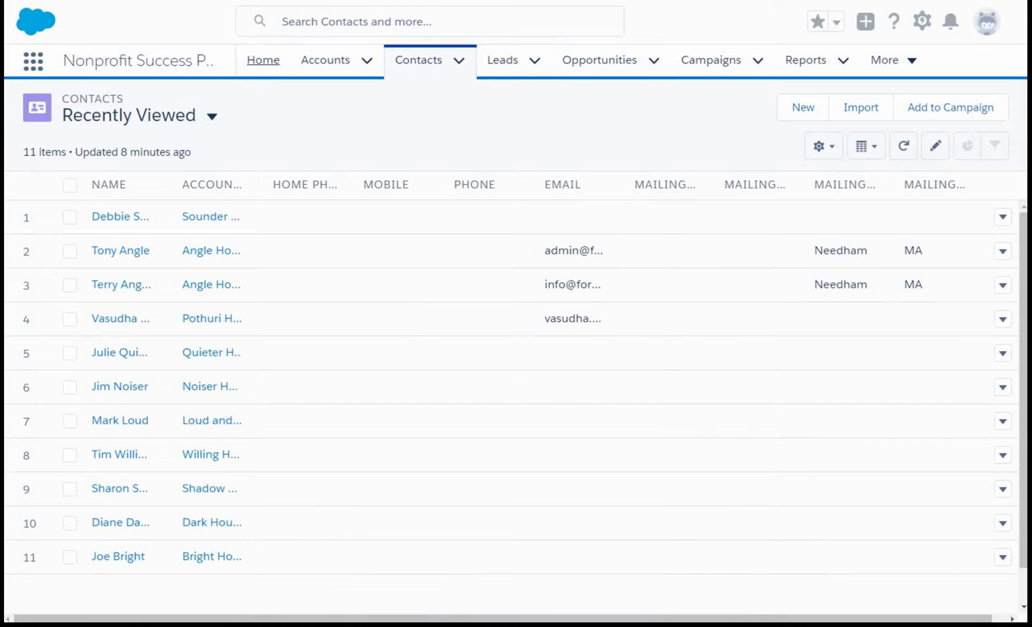
pyautogui.click(116, 218)
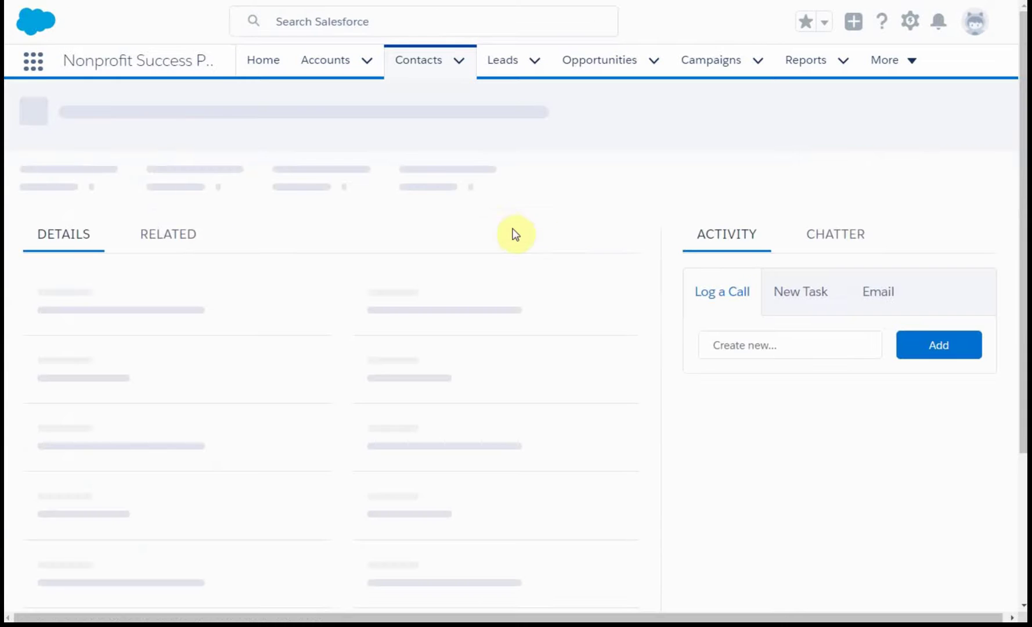
pyautogui.scroll(-5, 567, 248)
pyautogui.scroll(-1, 546, 325)
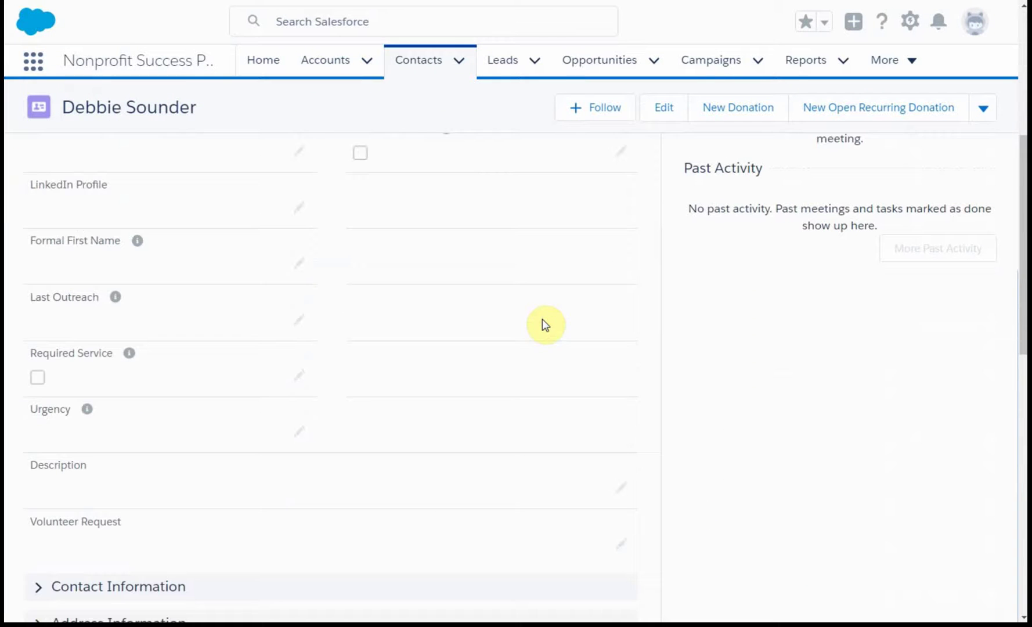
# - Inline-edit the contact to check Required Service, set Urgency to Next 30 days, and save
pyautogui.doubleClick(166, 432)
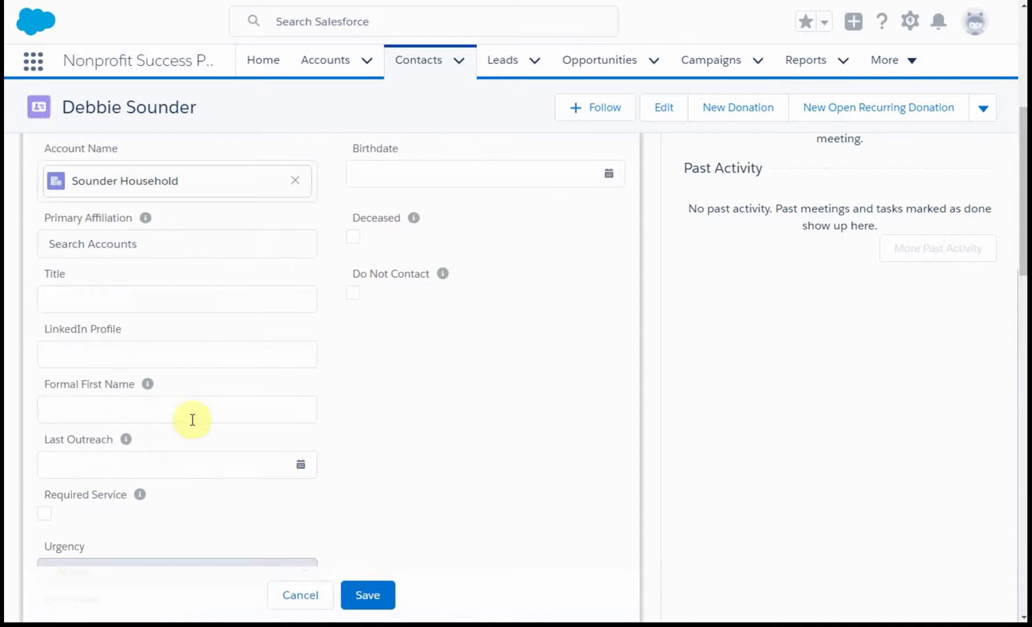
pyautogui.scroll(-2, 401, 437)
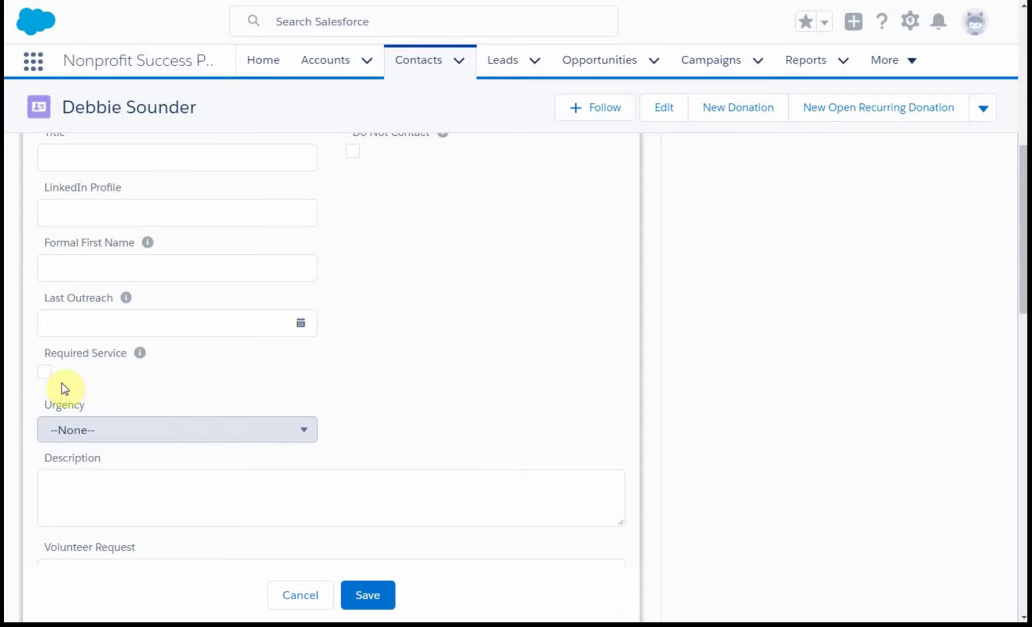
pyautogui.click(46, 371)
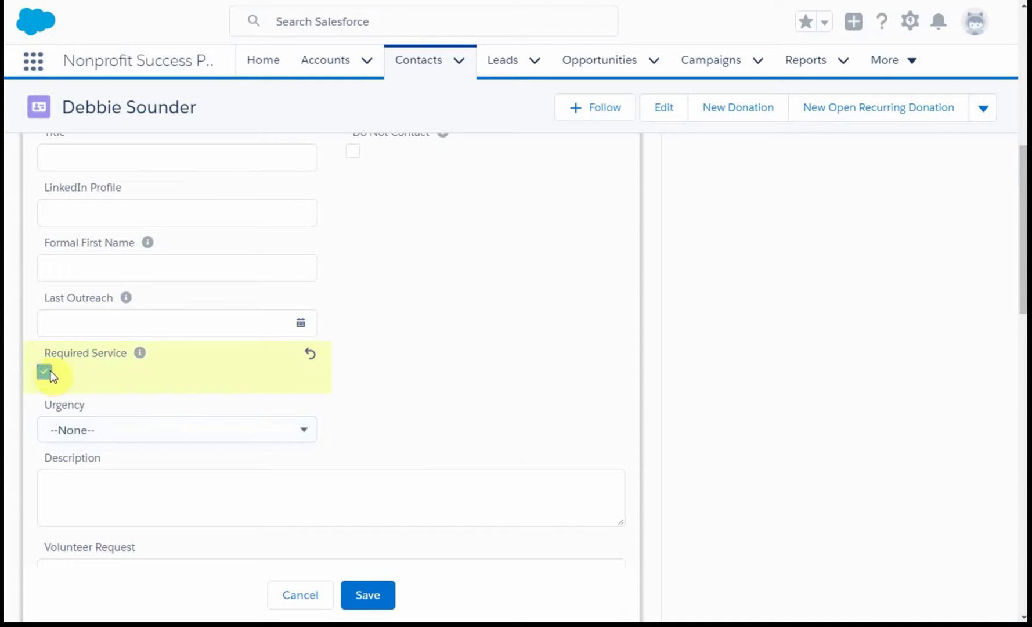
pyautogui.click(303, 433)
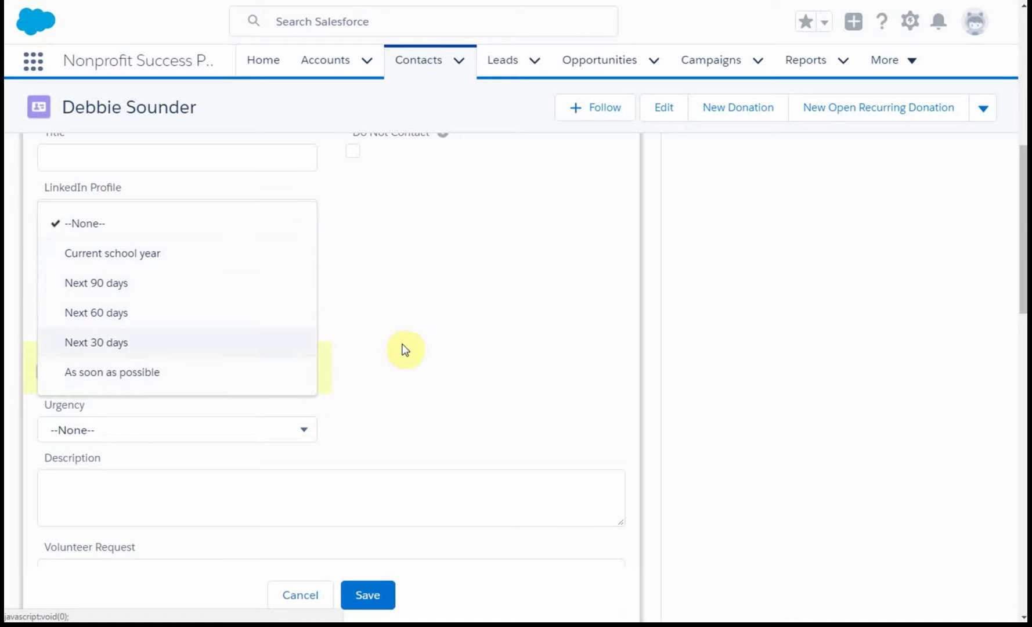
pyautogui.click(241, 345)
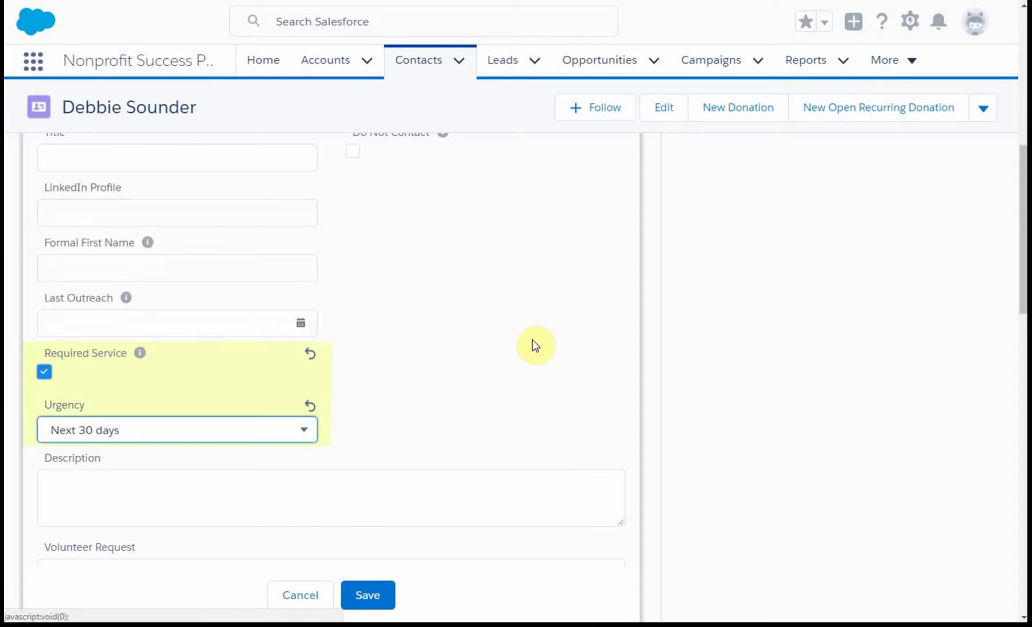
pyautogui.click(371, 594)
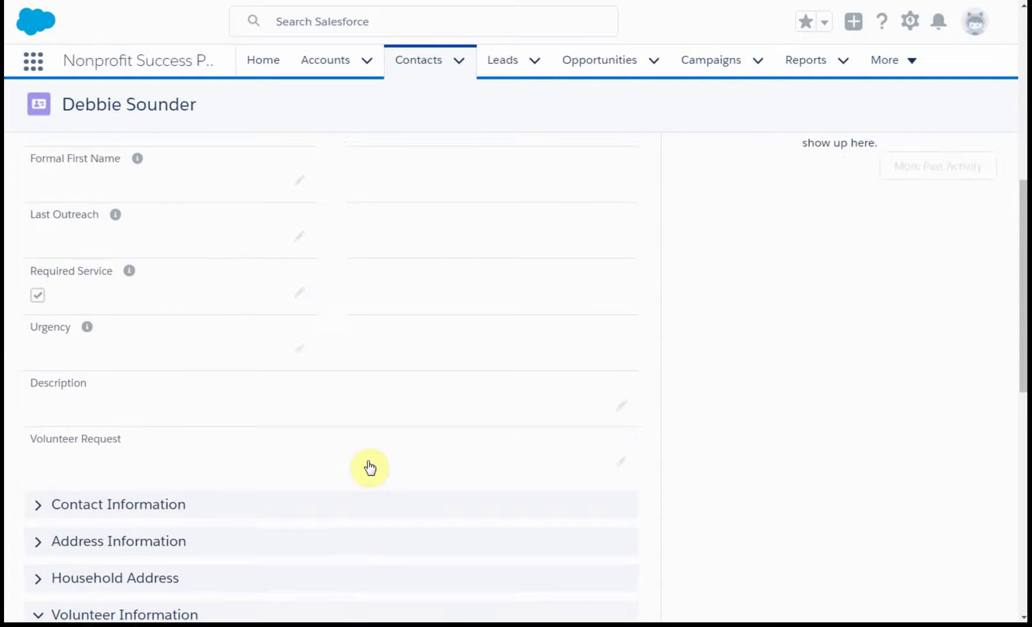